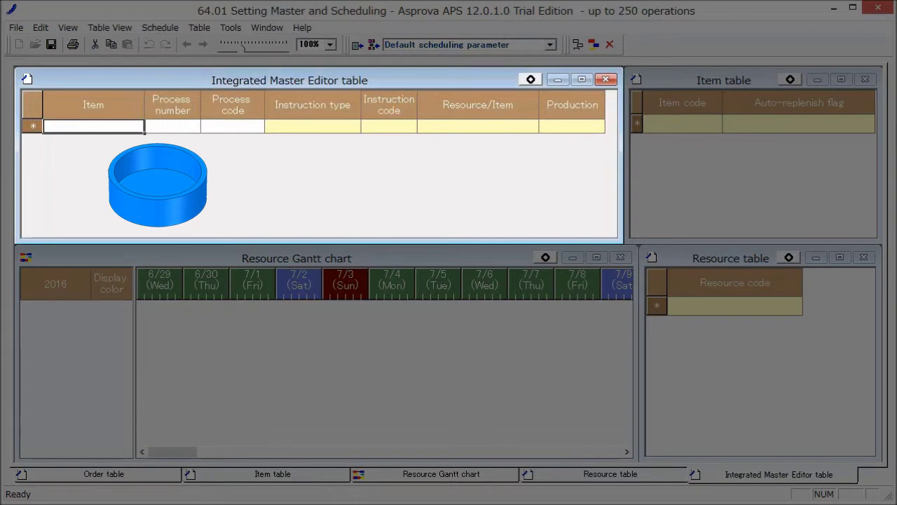
# Create item Component1 with process number 10 and process code Injection.
pyautogui.write('Com')
pyautogui.write('ponent1')
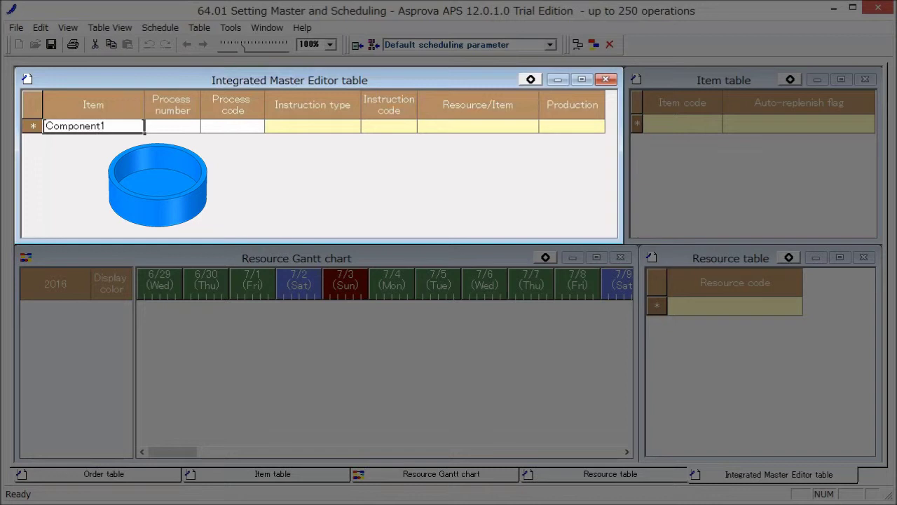
pyautogui.press('Return')
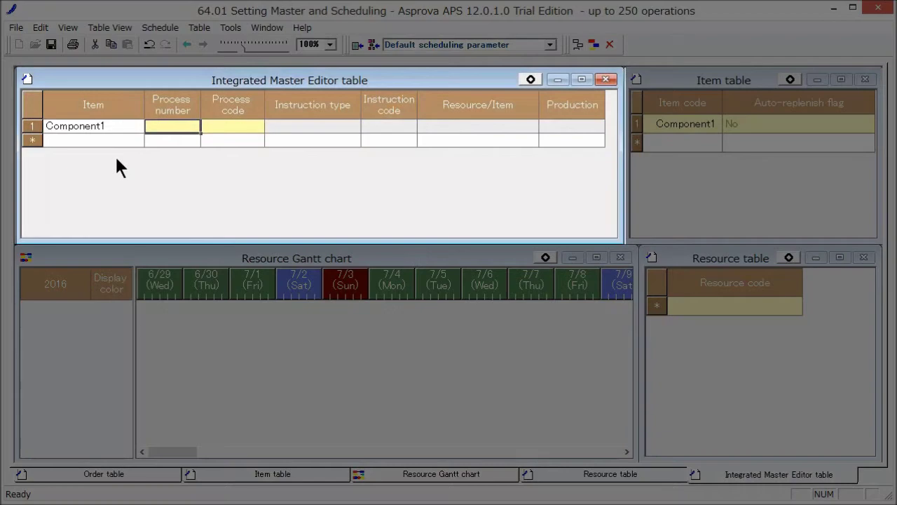
pyautogui.write('10')
pyautogui.press('Return')
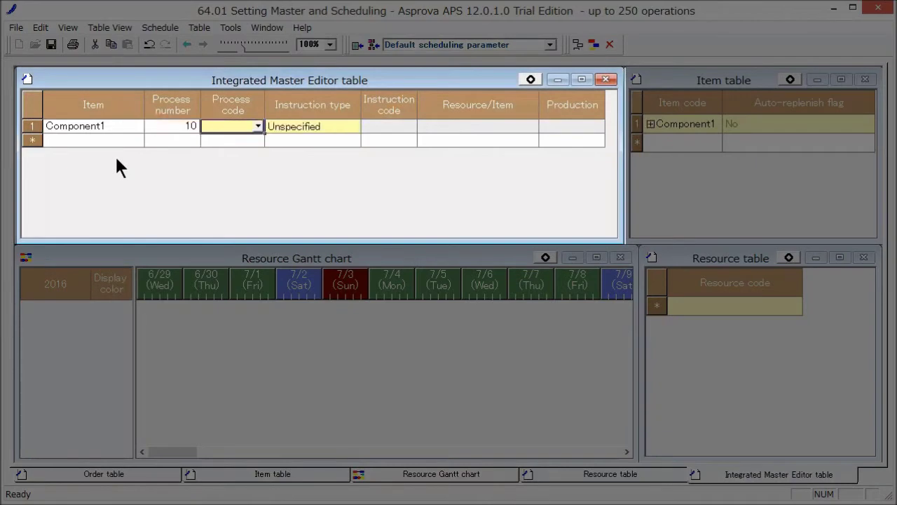
pyautogui.write('Injection')
pyautogui.press('Return')
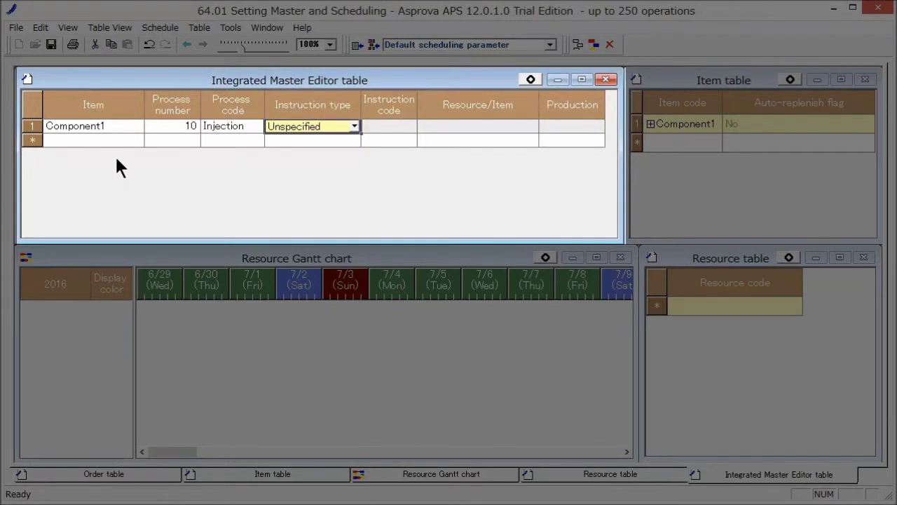
# Add use instruction M with resource Injection and production time 15mp.
pyautogui.hotkey('alt', 'Down')
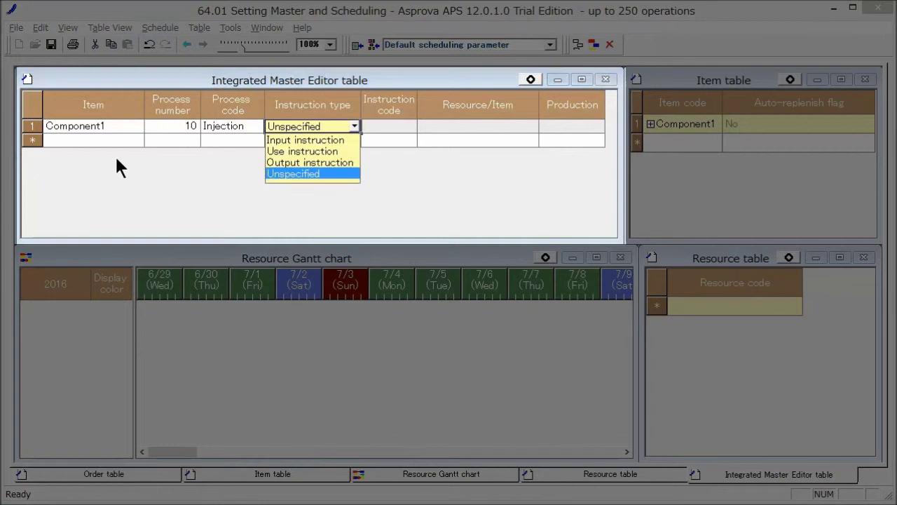
pyautogui.press('Up')
pyautogui.press('Up')
pyautogui.press('Return')
pyautogui.press('Return')
pyautogui.write('M')
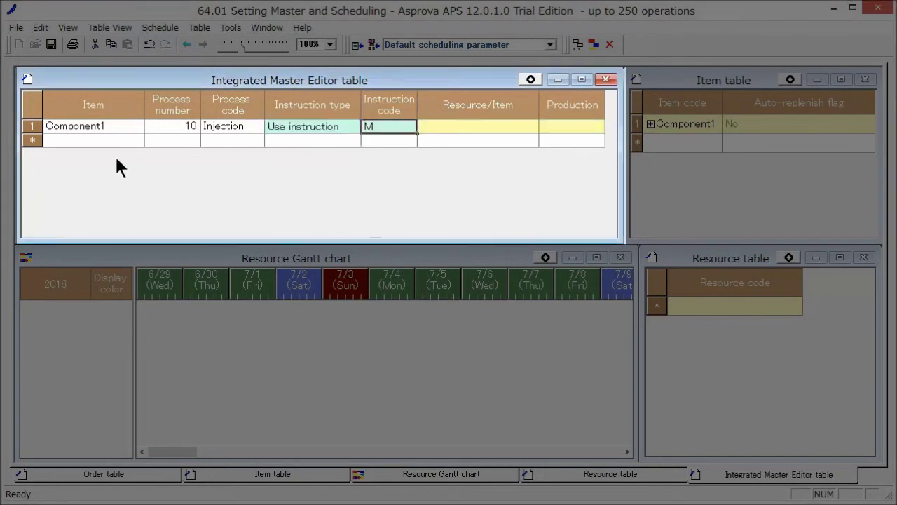
pyautogui.press('Return')
pyautogui.write('Inj')
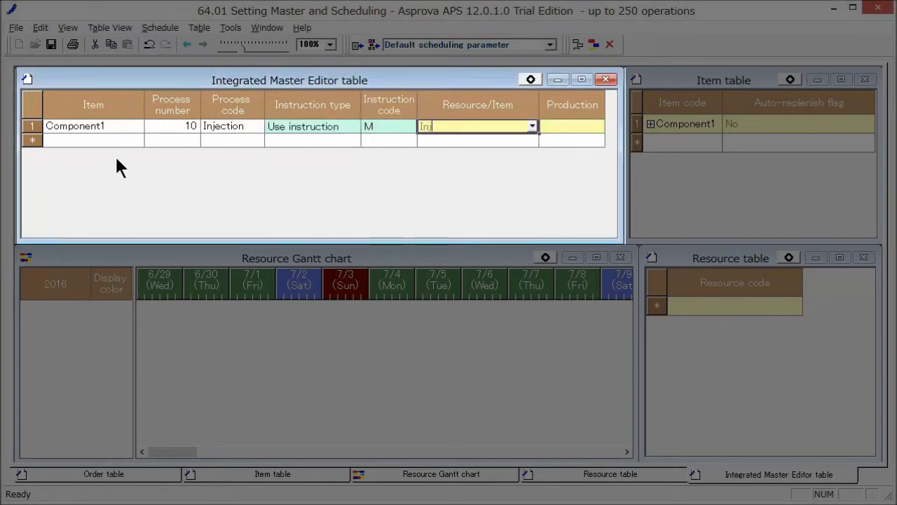
pyautogui.write('ection')
pyautogui.press('Return')
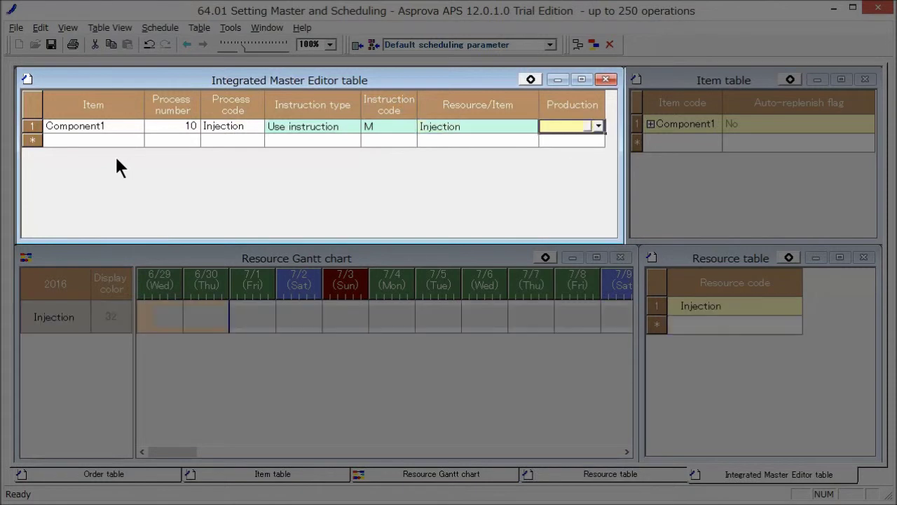
pyautogui.write('15mp')
pyautogui.press('Return')
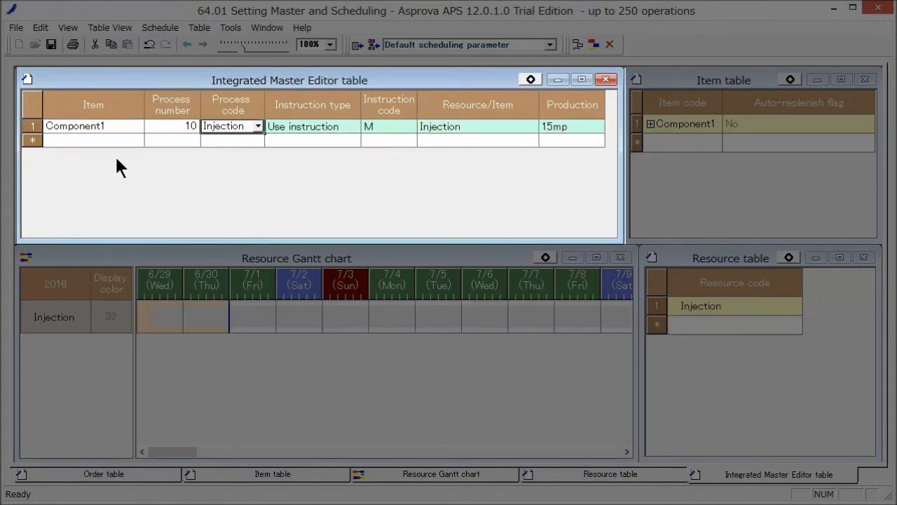
# Insert instruction S1 under Component1's Injection process using Mold1 with production time 0.
pyautogui.rightClick(220, 128)
pyautogui.moveTo(257, 133)
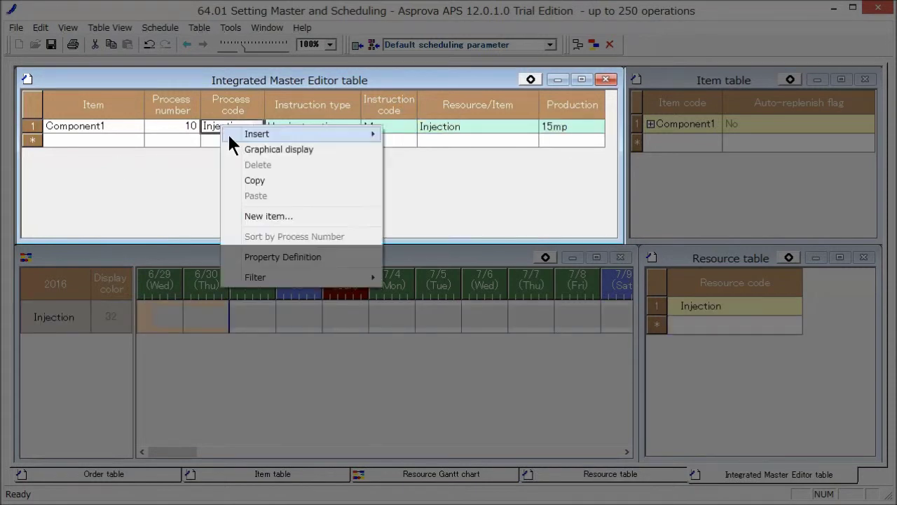
pyautogui.click(412, 149)
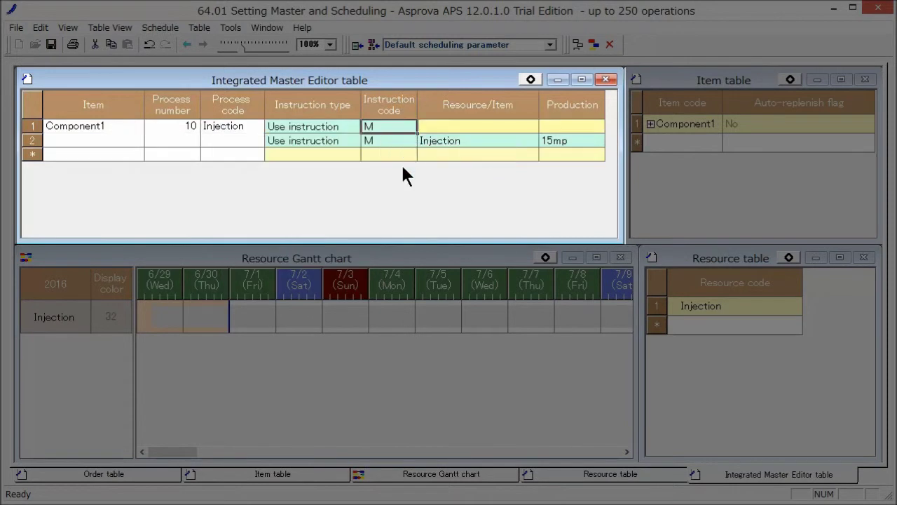
pyautogui.write('S1')
pyautogui.press('Return')
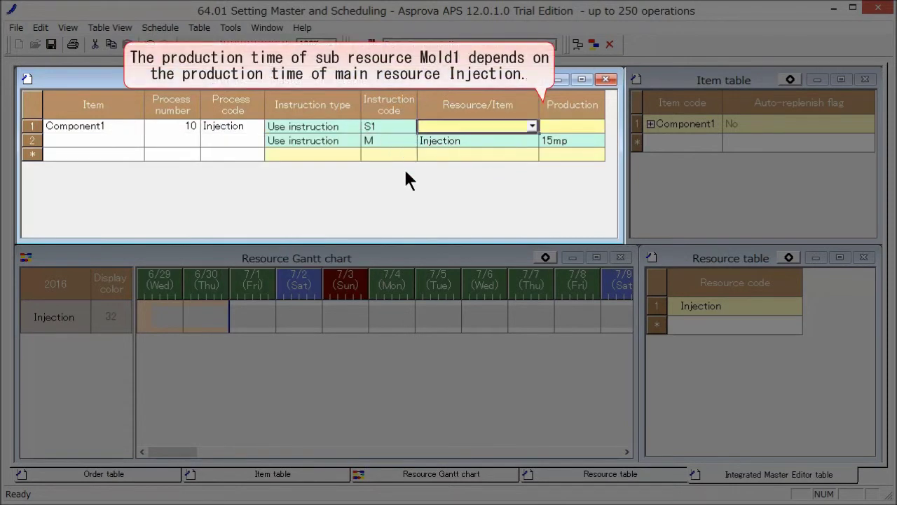
pyautogui.write('Mold1')
pyautogui.press('Return')
pyautogui.write('0')
pyautogui.press('Return')
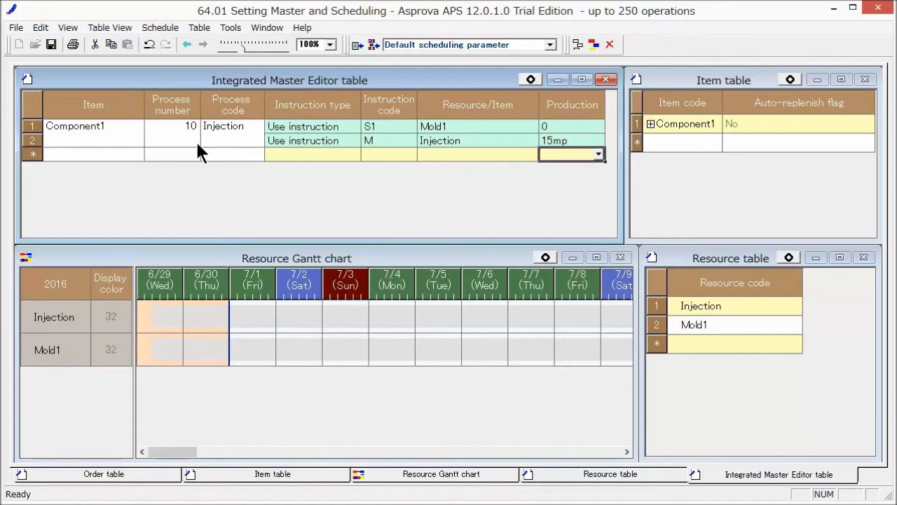
# Create new item Component2 by copying Component1's master.
pyautogui.click(113, 135)
pyautogui.rightClick(112, 135)
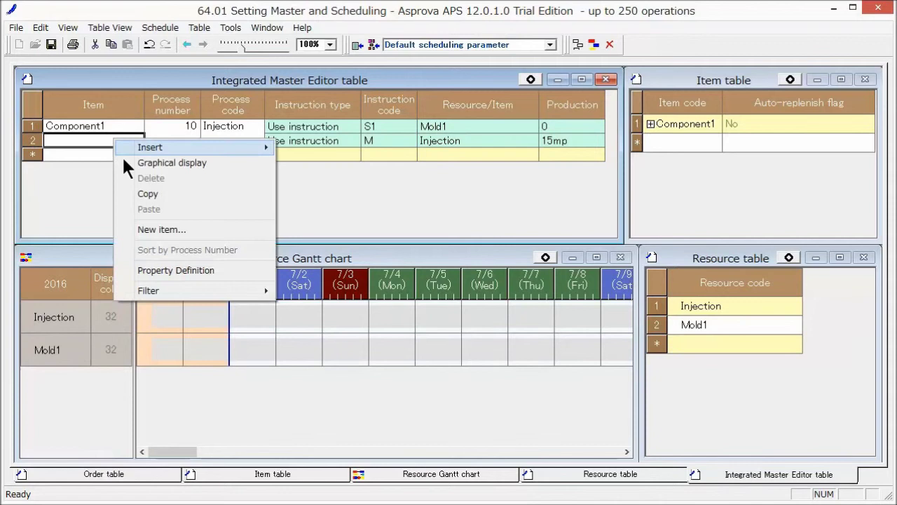
pyautogui.click(204, 231)
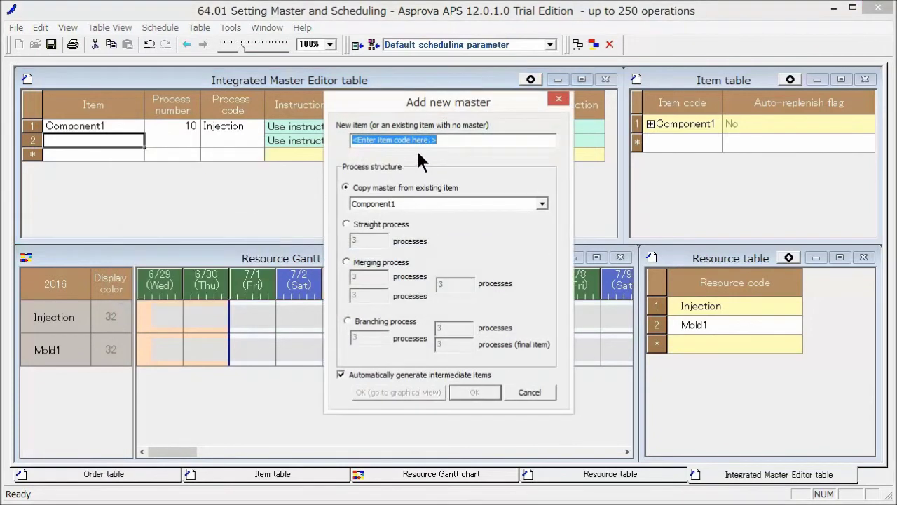
pyautogui.write('Comp')
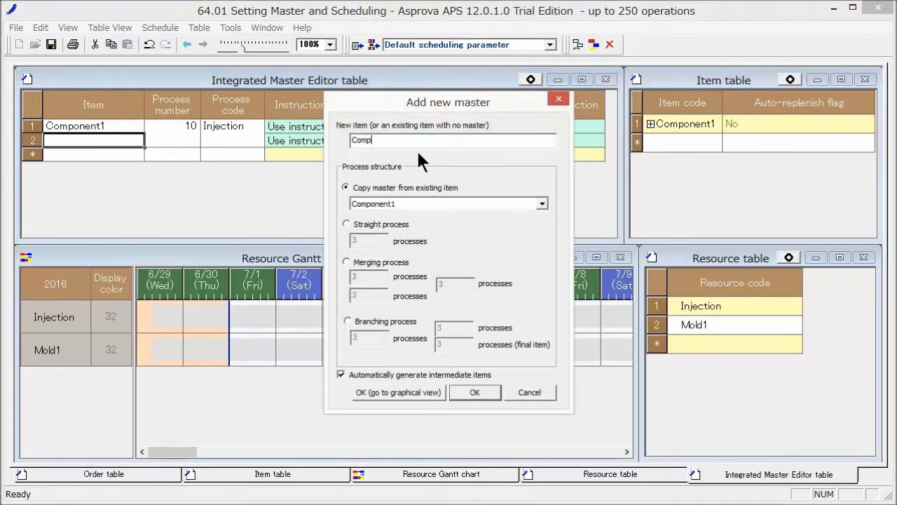
pyautogui.write('onent2')
pyautogui.click(474, 392)
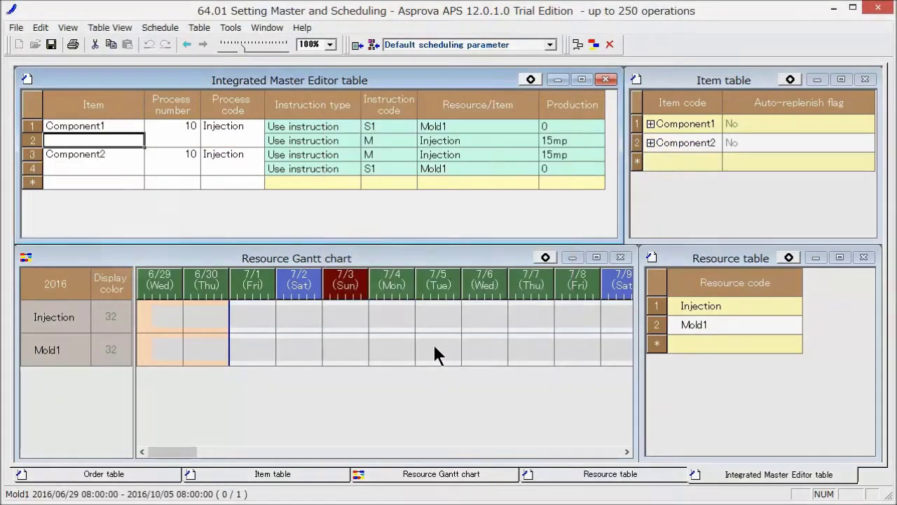
# Change Component2's sub-resource to Mold2 and its production time to 10mp.
pyautogui.click(453, 166)
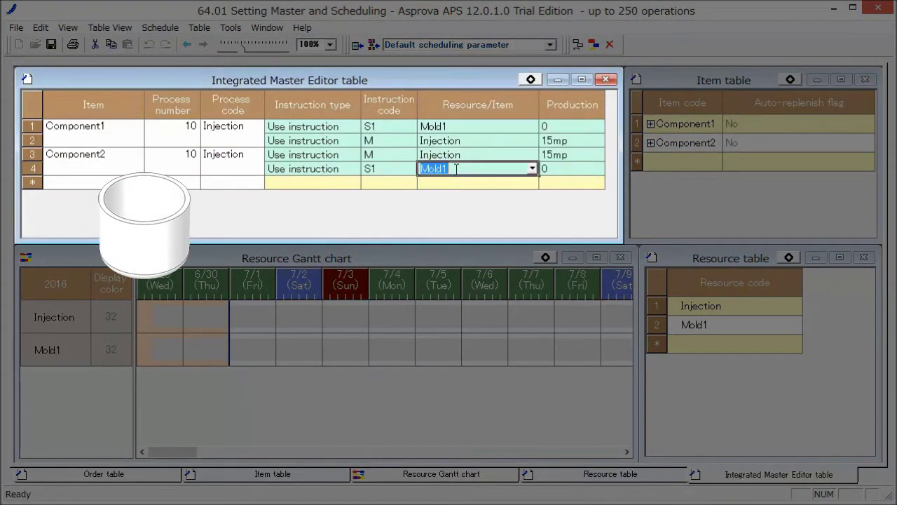
pyautogui.press('BackSpace')
pyautogui.click(559, 155)
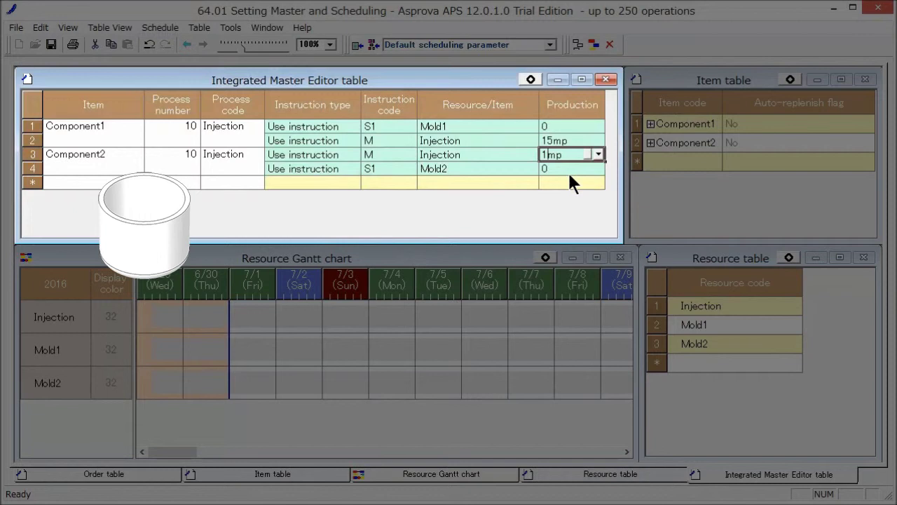
pyautogui.write('0')
pyautogui.click(570, 179)
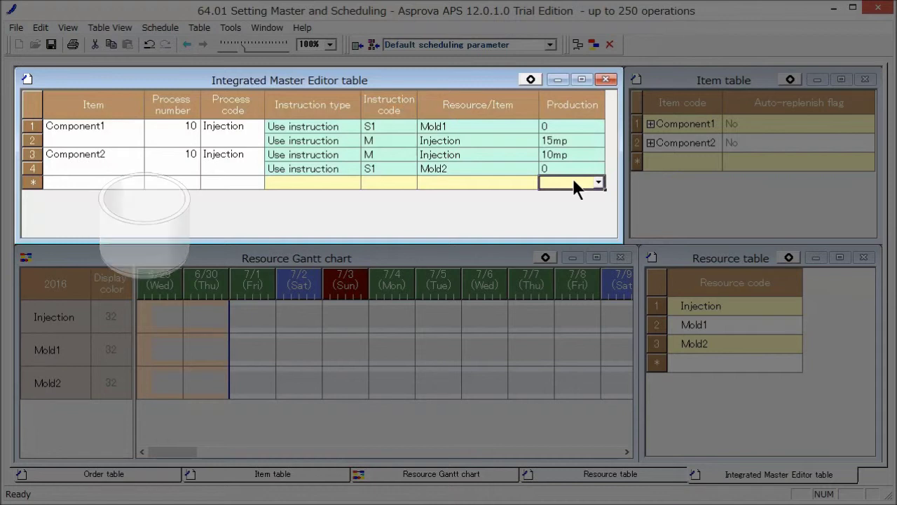
# Add item Product1 with process code Assembly.
pyautogui.click(136, 183)
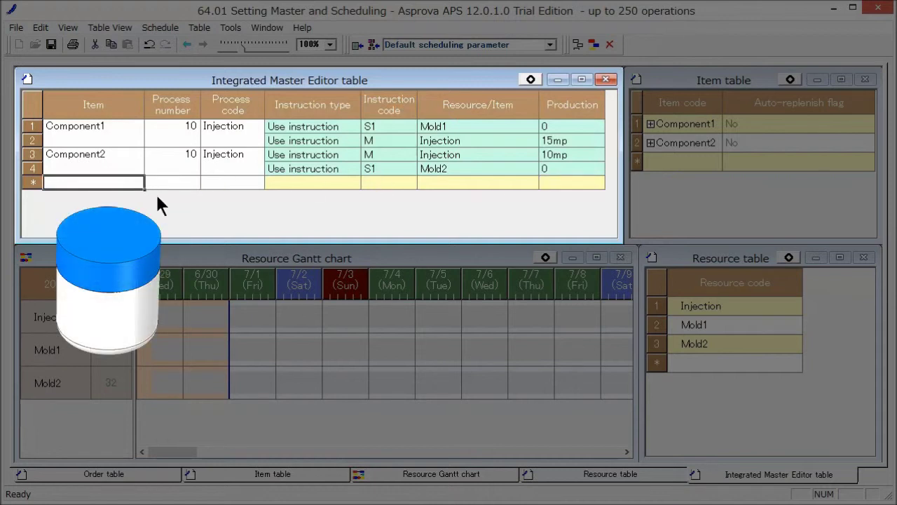
pyautogui.write('Pro')
pyautogui.write('duct1')
pyautogui.press('Tab')
pyautogui.press('Tab')
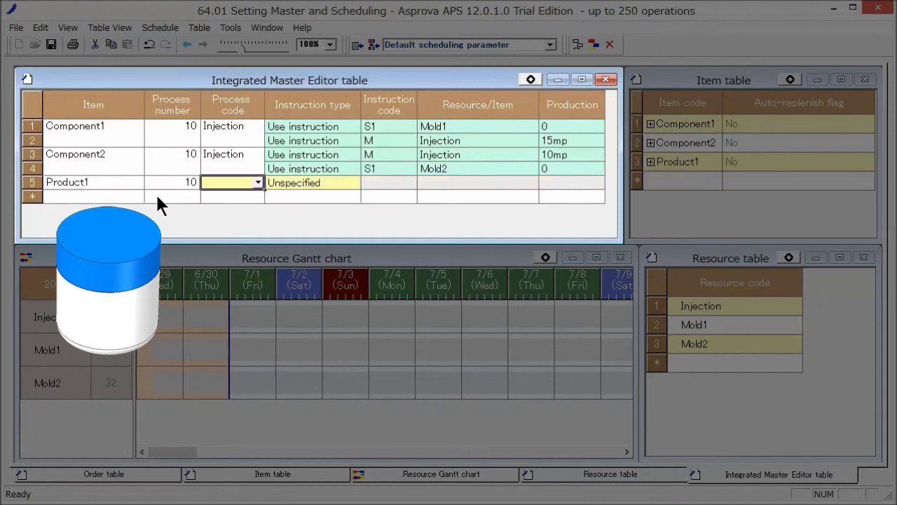
pyautogui.write('A')
pyautogui.write('ssembly')
pyautogui.press('Tab')
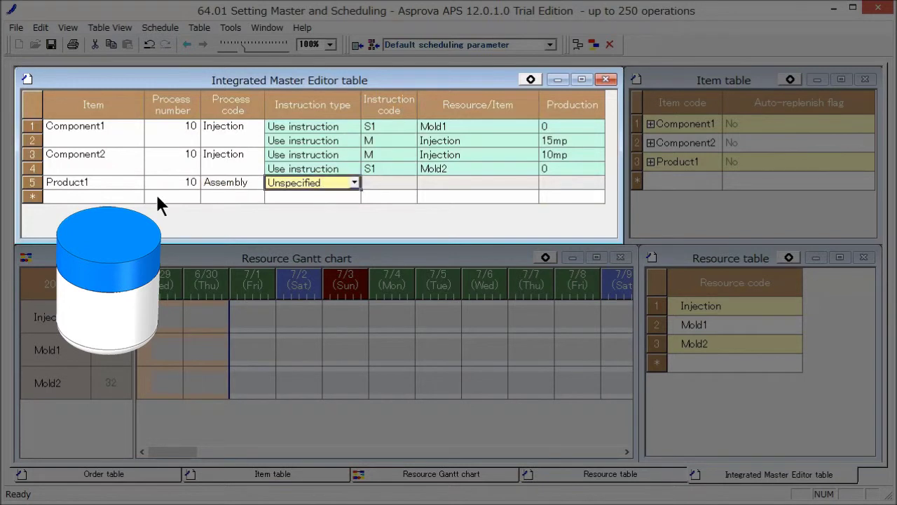
pyautogui.hotkey('alt', 'Down')
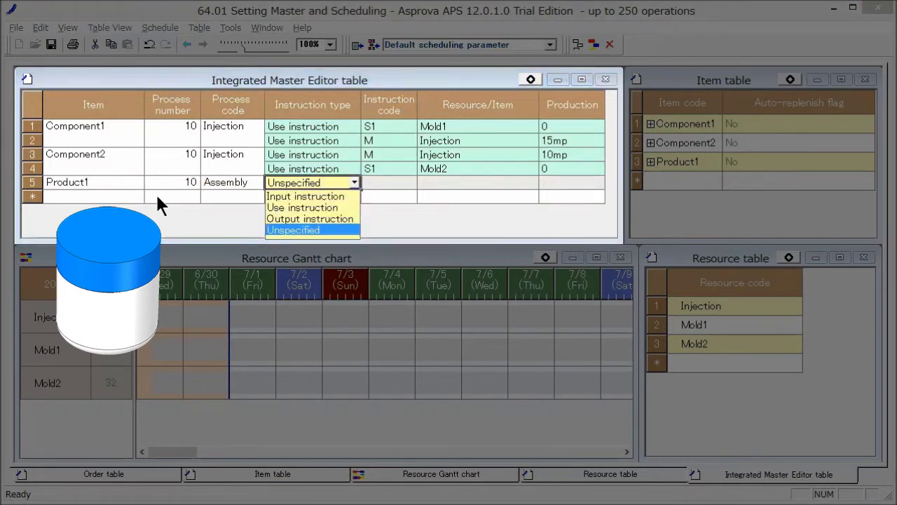
# Add input instruction In1 consuming 1 Component1.
pyautogui.press('Up')
pyautogui.press('Up')
pyautogui.press('Up')
pyautogui.press('Tab')
pyautogui.write('In')
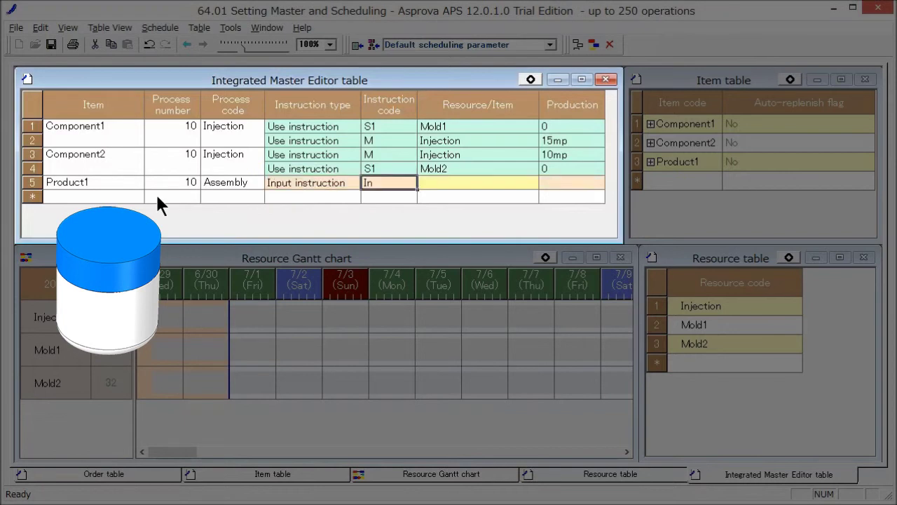
pyautogui.write('1')
pyautogui.press('Tab')
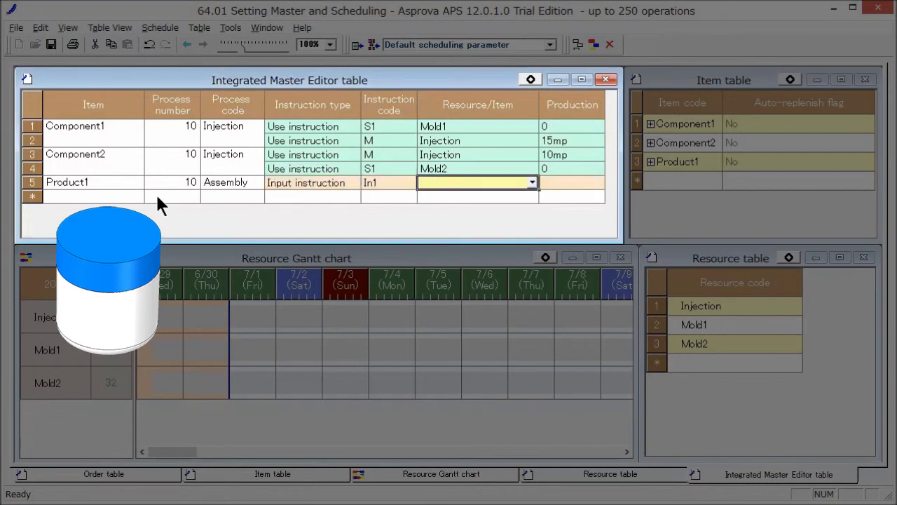
pyautogui.hotkey('alt', 'Down')
pyautogui.press('Return')
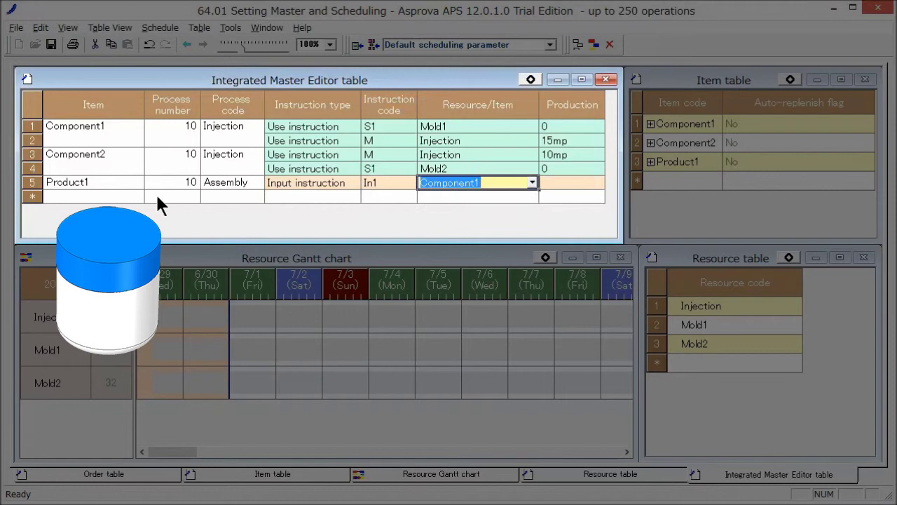
pyautogui.press('Tab')
pyautogui.write('1')
pyautogui.press('Return')
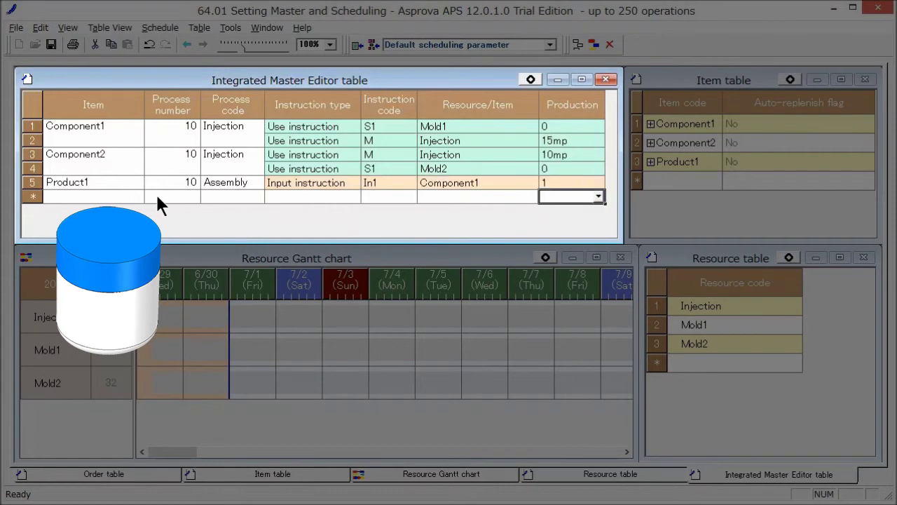
# Insert a second input instruction In2 consuming 1 Component2.
pyautogui.rightClick(226, 181)
pyautogui.moveTo(316, 188)
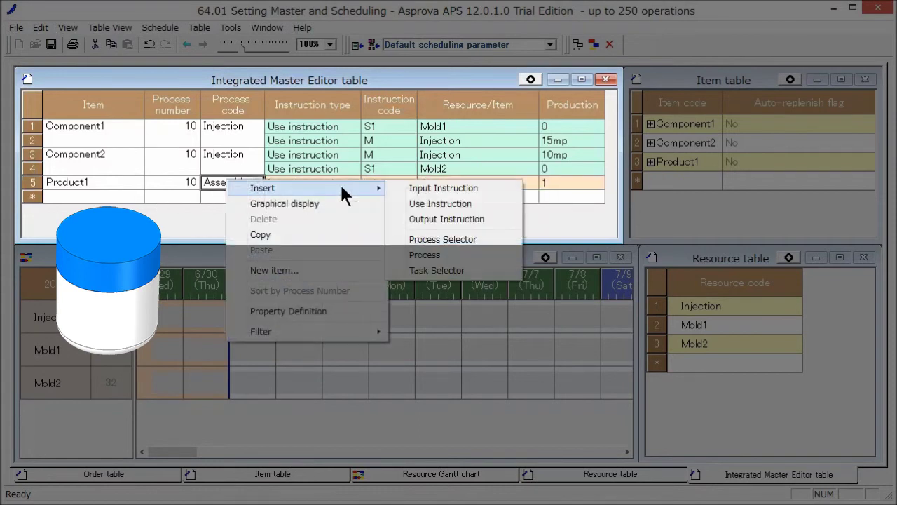
pyautogui.click(410, 190)
pyautogui.write('In')
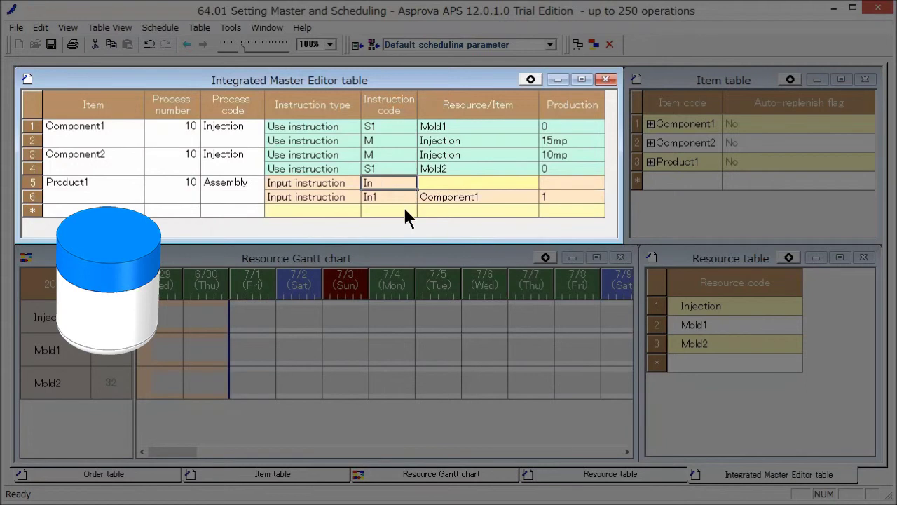
pyautogui.write('2')
pyautogui.press('Tab')
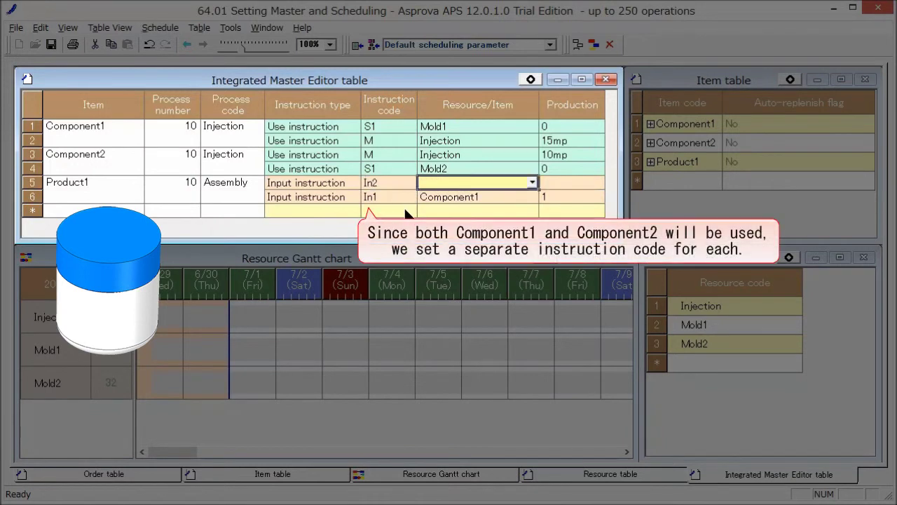
pyautogui.hotkey('alt', 'Down')
pyautogui.press('Down')
pyautogui.press('Return')
pyautogui.press('Tab')
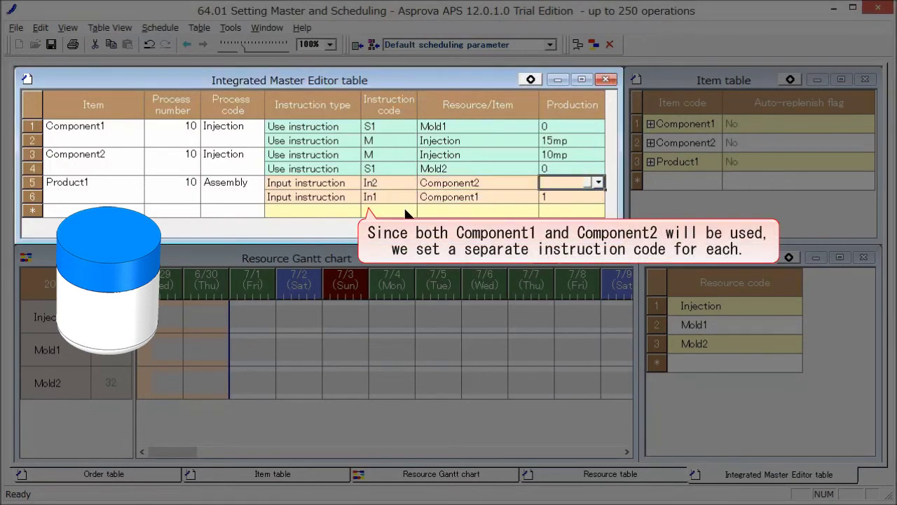
pyautogui.write('1')
pyautogui.press('Return')
pyautogui.press('Down')
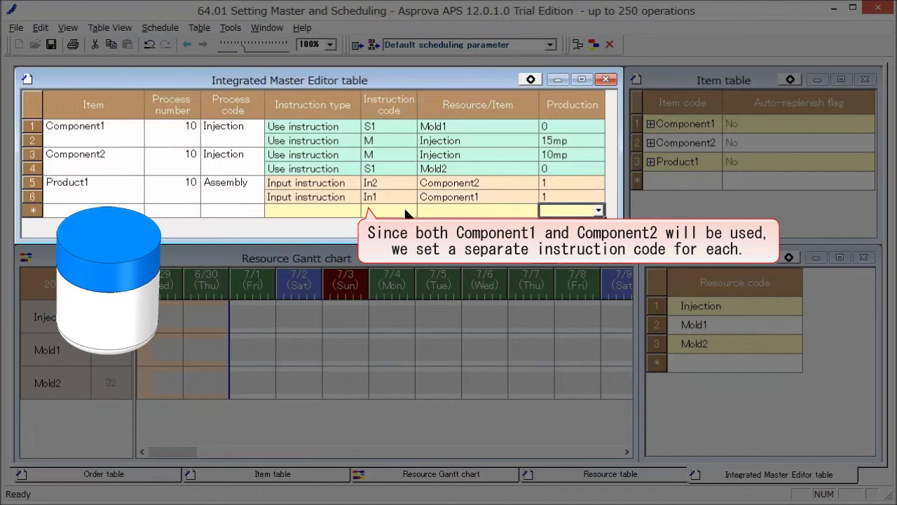
# Insert a use instruction for the Assembly resource at 1mp.
pyautogui.rightClick(222, 196)
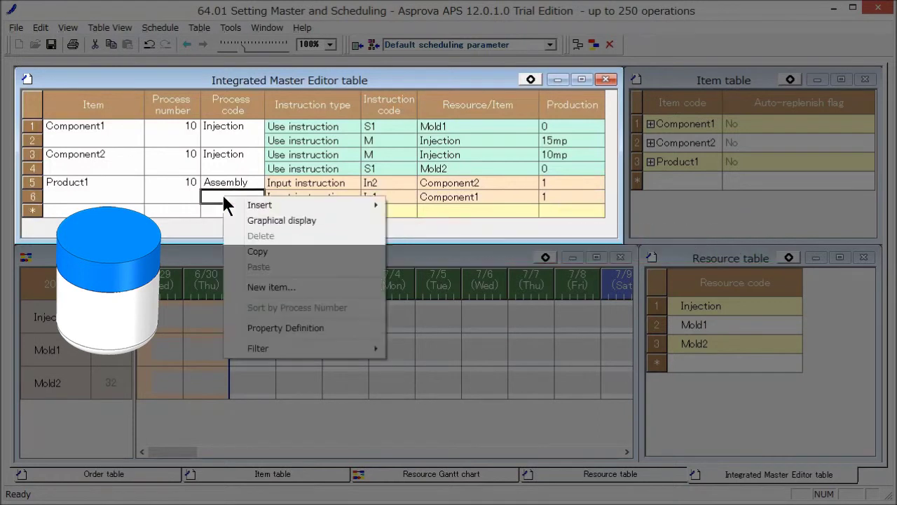
pyautogui.moveTo(259, 204)
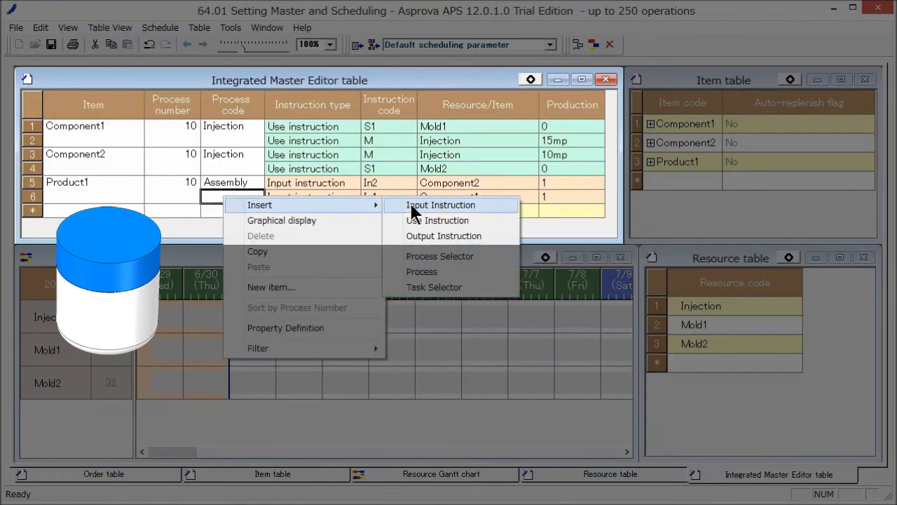
pyautogui.click(419, 220)
pyautogui.write('Assembly')
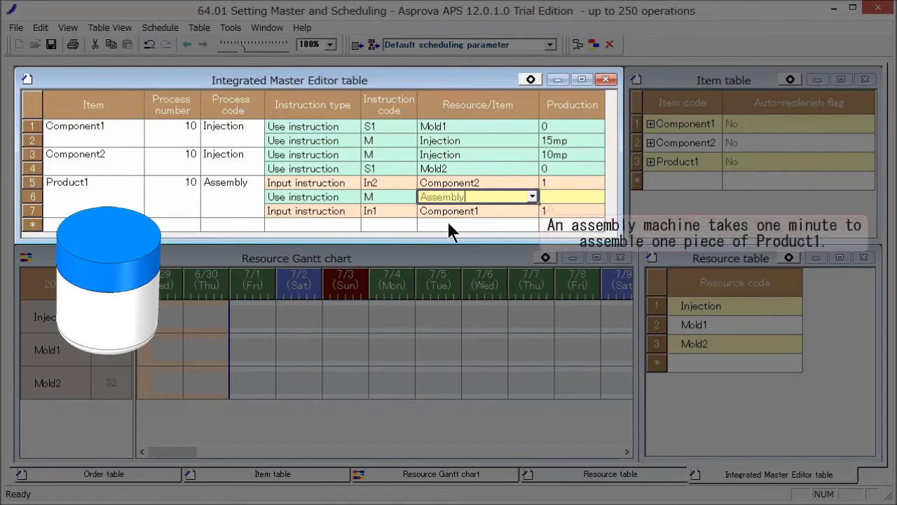
pyautogui.press('Tab')
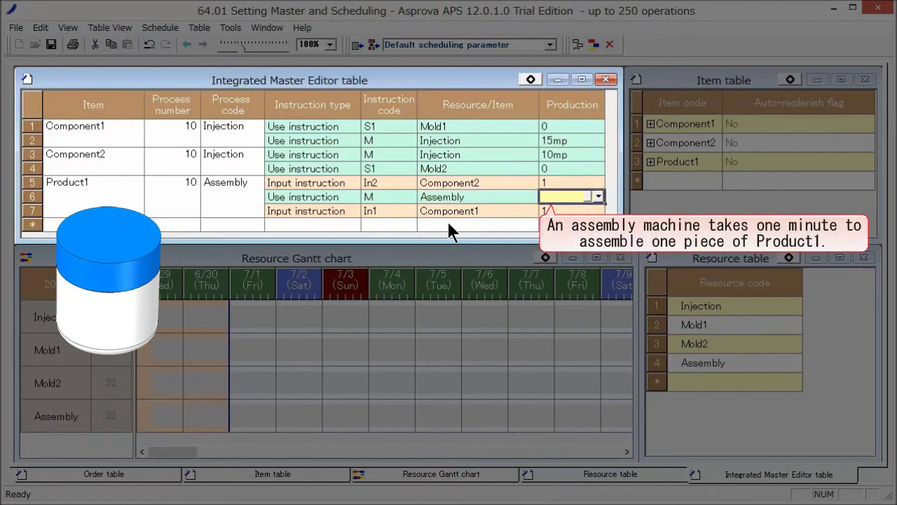
pyautogui.write('1mp')
pyautogui.press('Return')
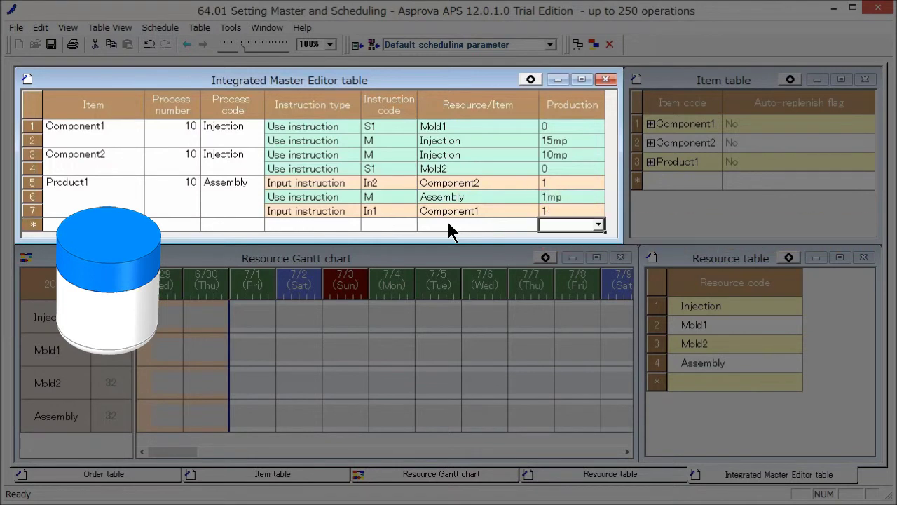
# Refresh the tables via View > Refresh and select Product1's item cell.
pyautogui.click(67, 27)
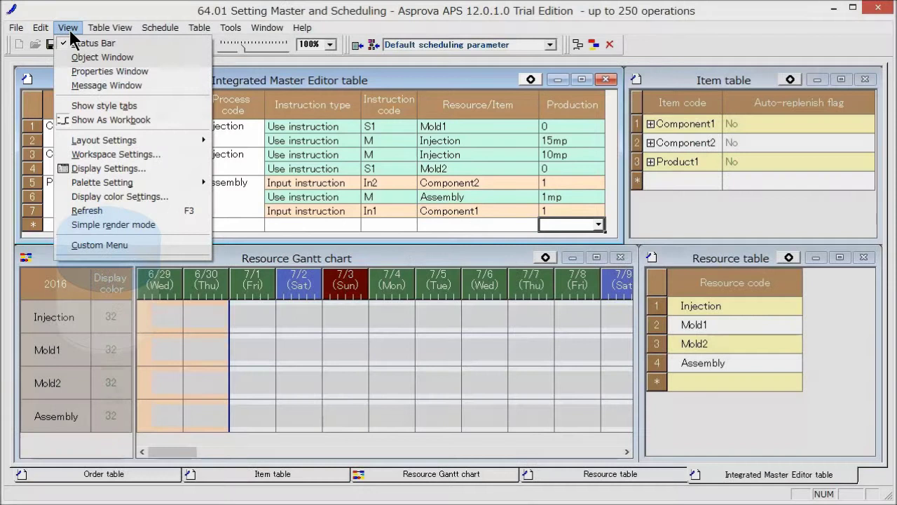
pyautogui.click(86, 211)
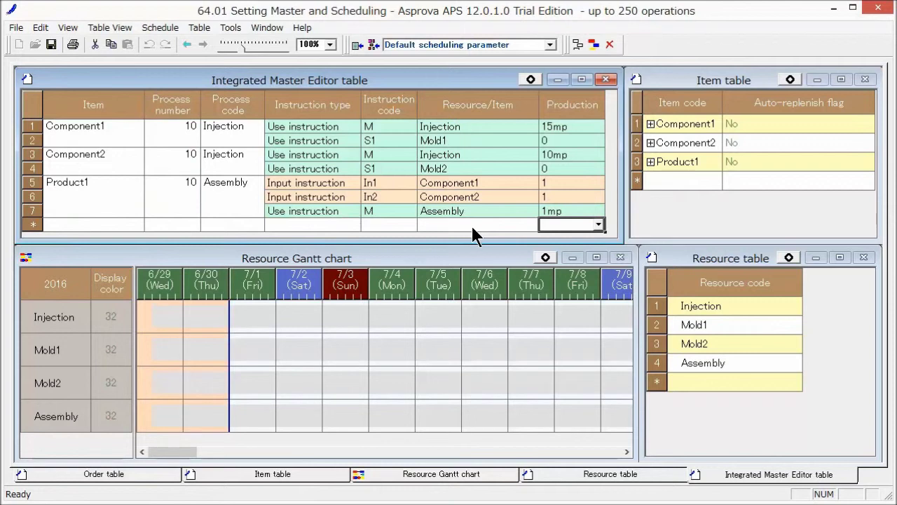
pyautogui.click(126, 183)
# Open Product1's Graphical display and maximize the Graphical master window.
pyautogui.rightClick(126, 183)
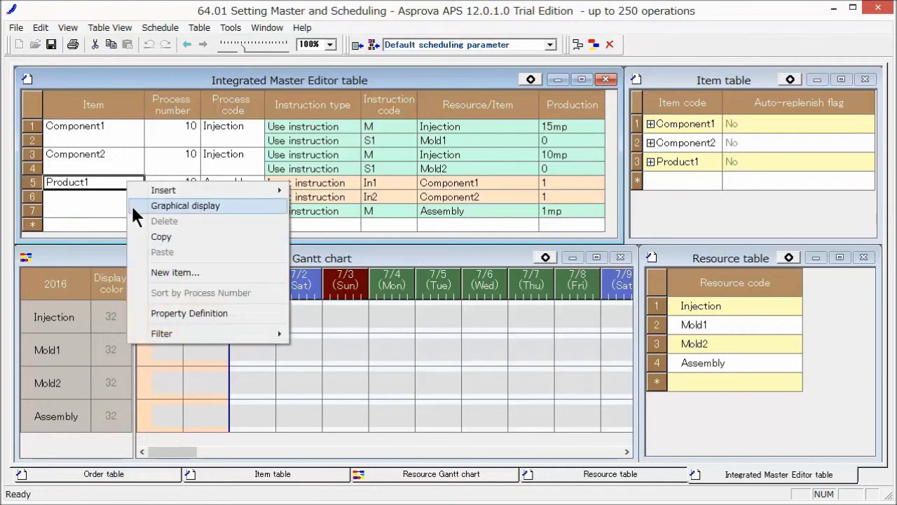
pyautogui.click(132, 204)
pyautogui.click(733, 116)
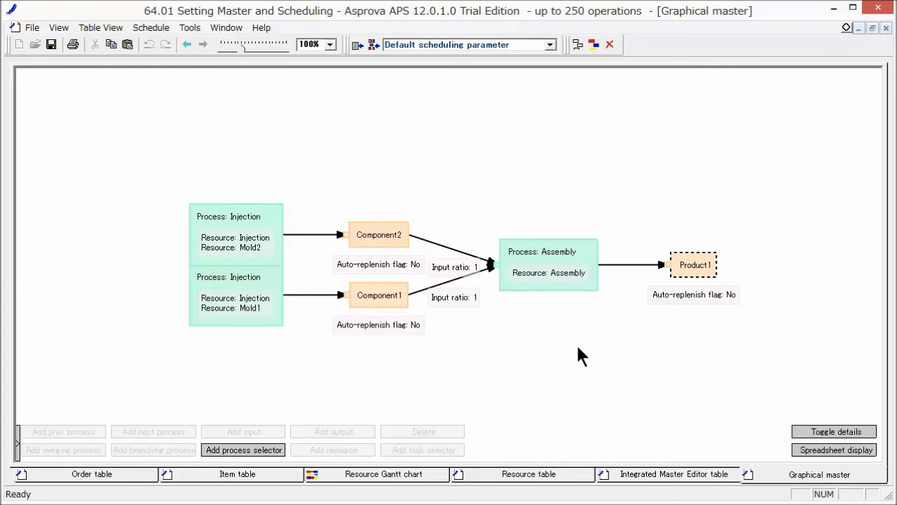
# Set resource display colours: Injection to 1 and Assembly to 17.
pyautogui.click(886, 27)
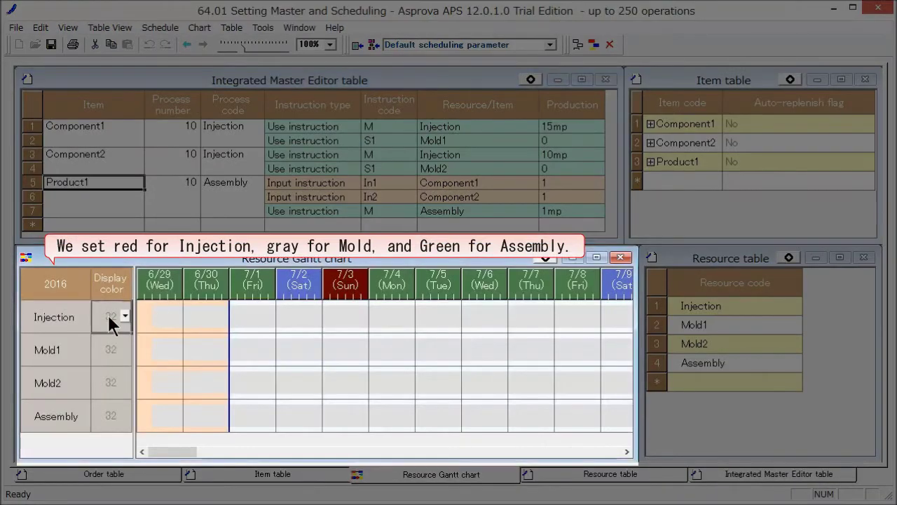
pyautogui.write('1')
pyautogui.click(102, 408)
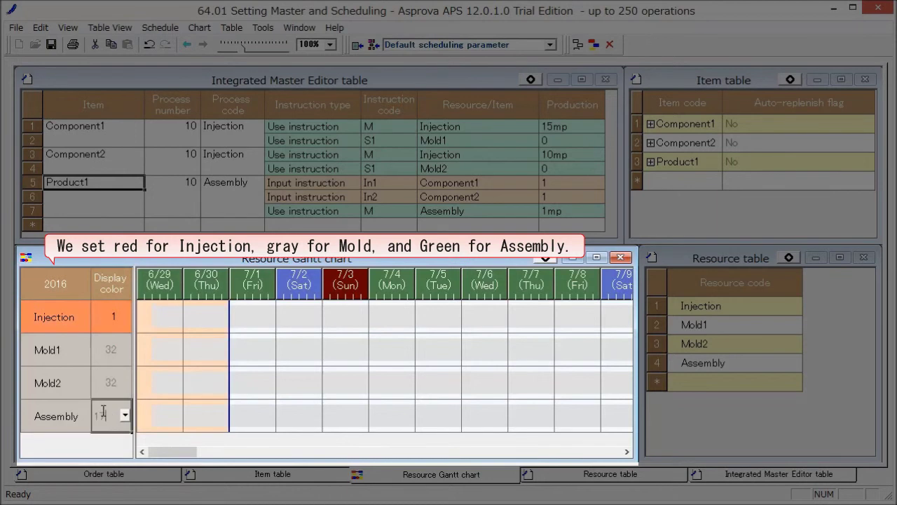
pyautogui.click(102, 389)
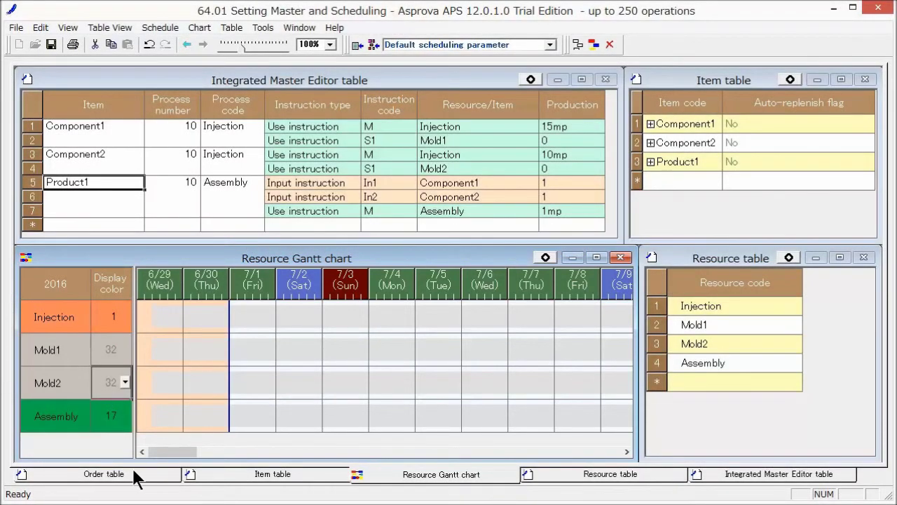
# In the Order table, create order M001 for item Product1.
pyautogui.click(134, 474)
pyautogui.click(63, 128)
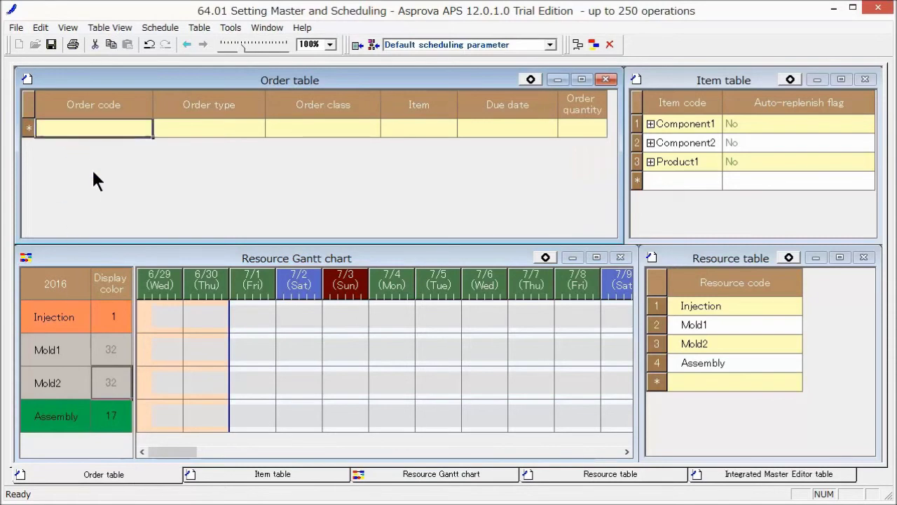
pyautogui.write('M00')
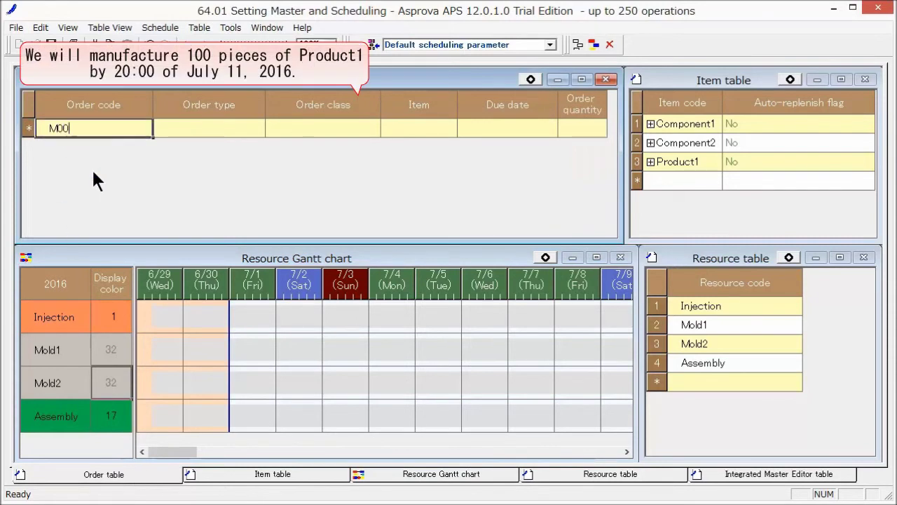
pyautogui.write('1')
pyautogui.press('Return')
pyautogui.press('Return')
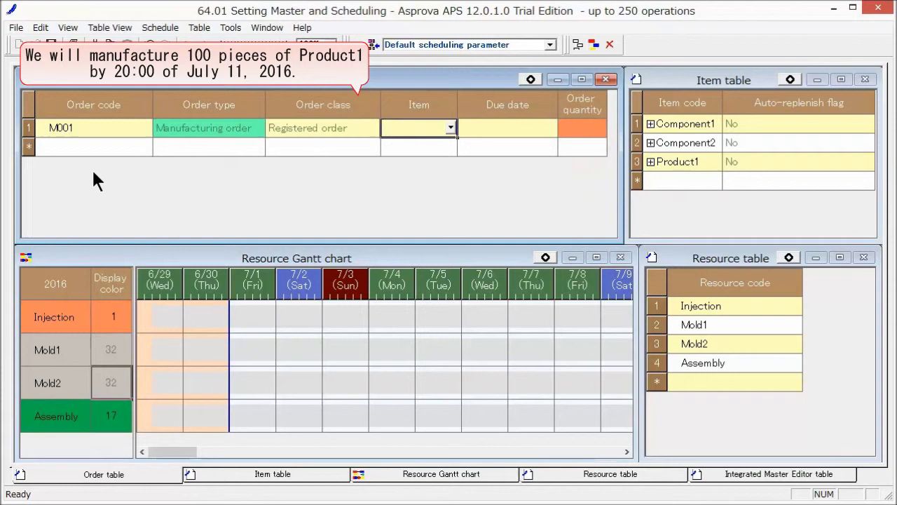
pyautogui.hotkey('alt', 'Down')
pyautogui.press('Down')
pyautogui.press('Return')
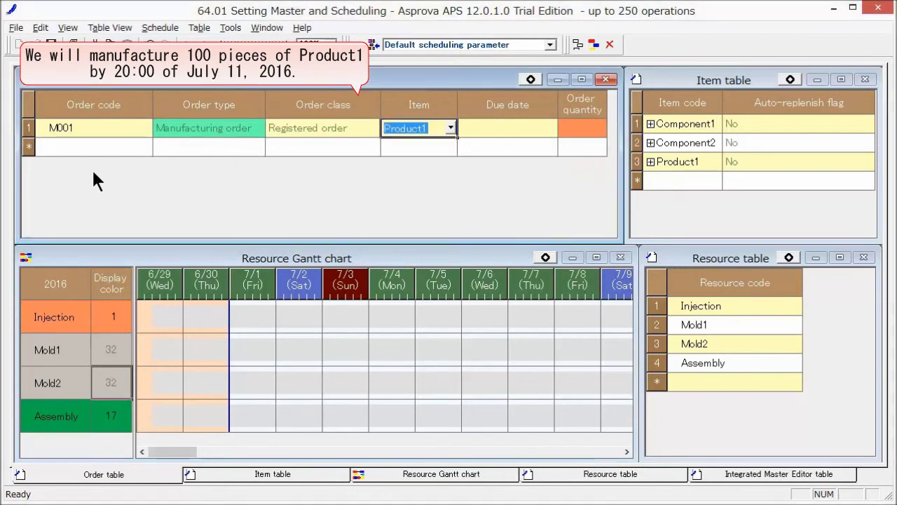
pyautogui.press('Return')
# Set M001's due date to 2016/07/11 20:00 and quantity to 100.
pyautogui.click(549, 127)
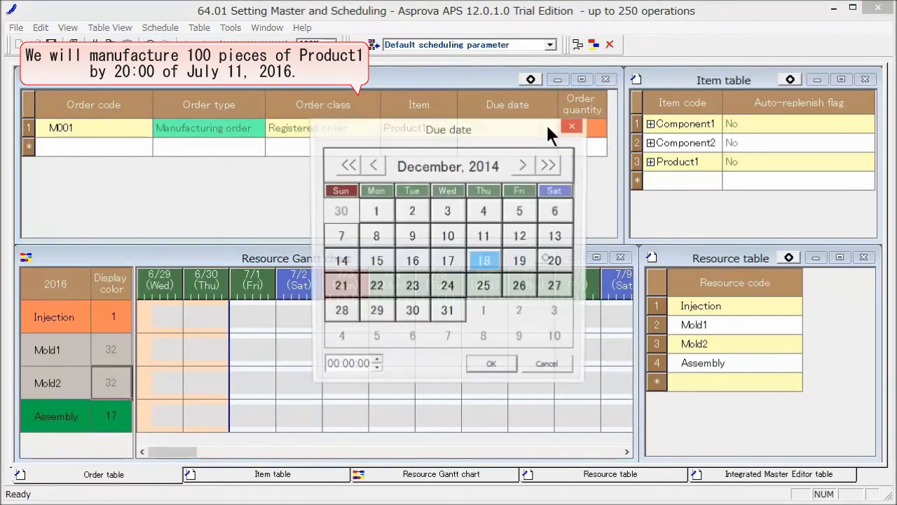
pyautogui.moveTo(546, 123); pyautogui.dragTo(572, 152)
pyautogui.click(574, 195)
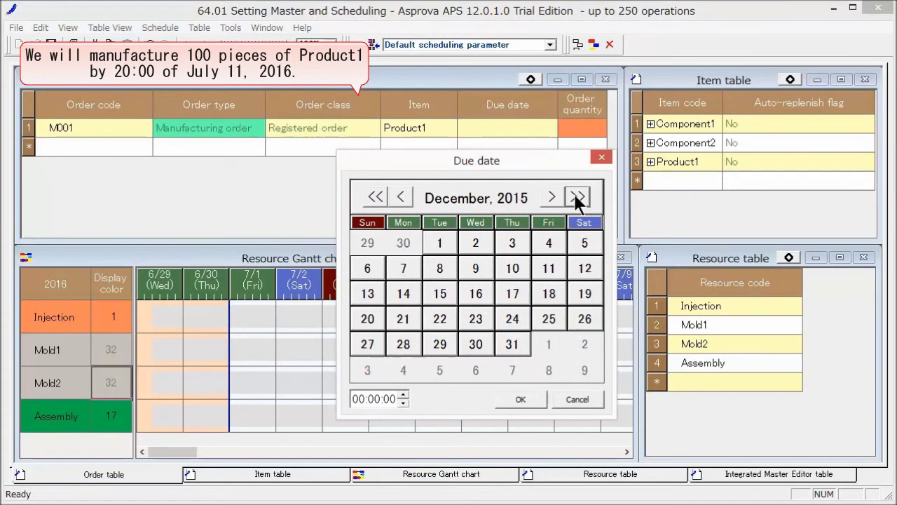
pyautogui.click(402, 196)
pyautogui.click(401, 197)
pyautogui.click(402, 196)
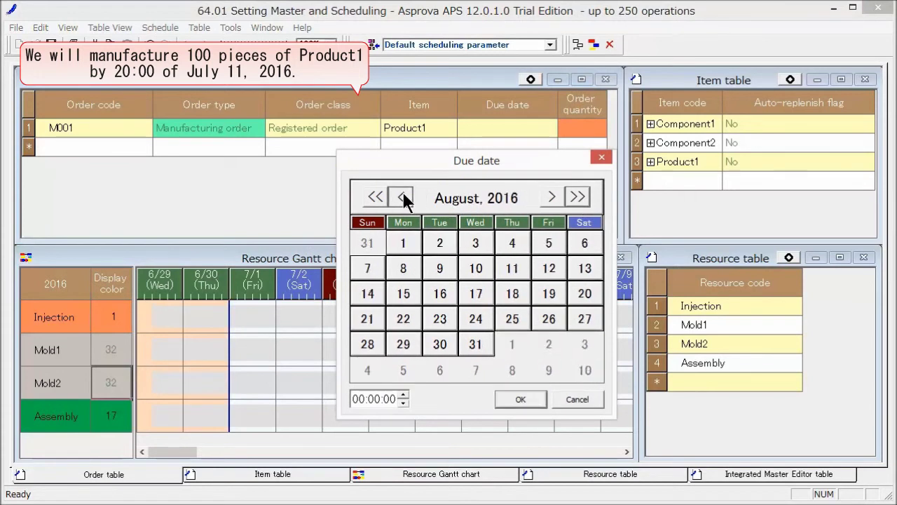
pyautogui.click(401, 196)
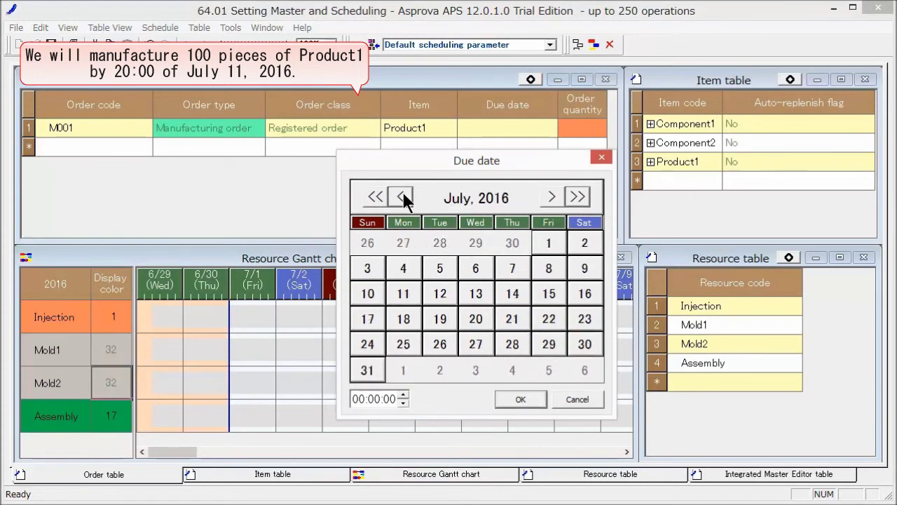
pyautogui.click(404, 293)
pyautogui.click(403, 399)
pyautogui.write('20')
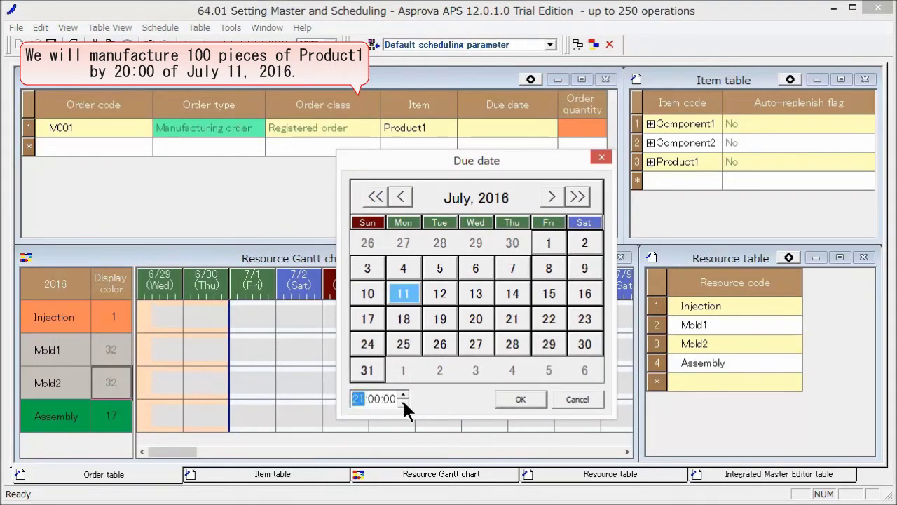
pyautogui.click(520, 399)
pyautogui.click(581, 130)
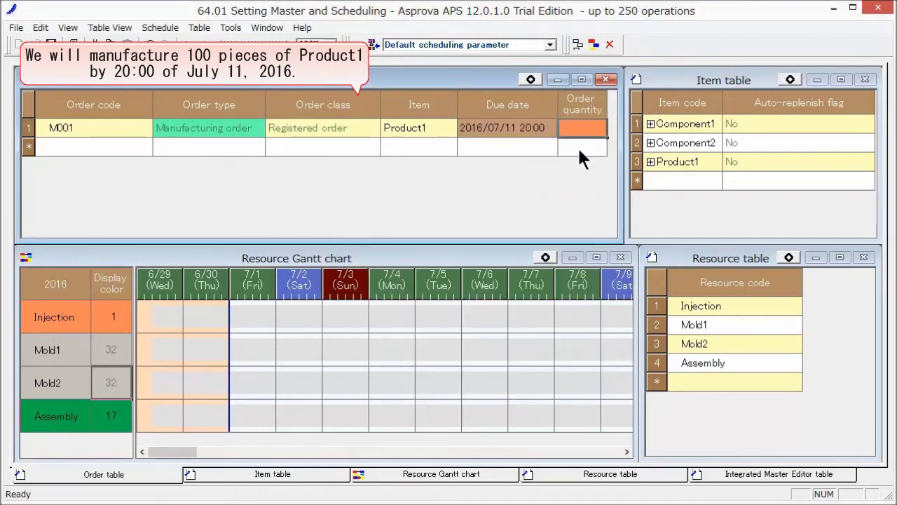
pyautogui.write('100')
pyautogui.press('Return')
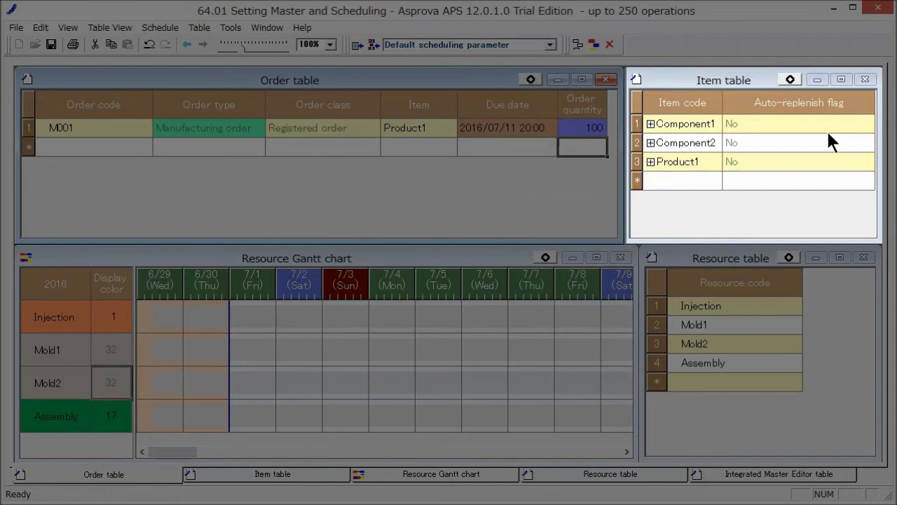
# Set Auto-replenish to Yes (one-to-one production) for Component1 and Component2 in the Item table.
pyautogui.click(830, 121)
pyautogui.click(868, 125)
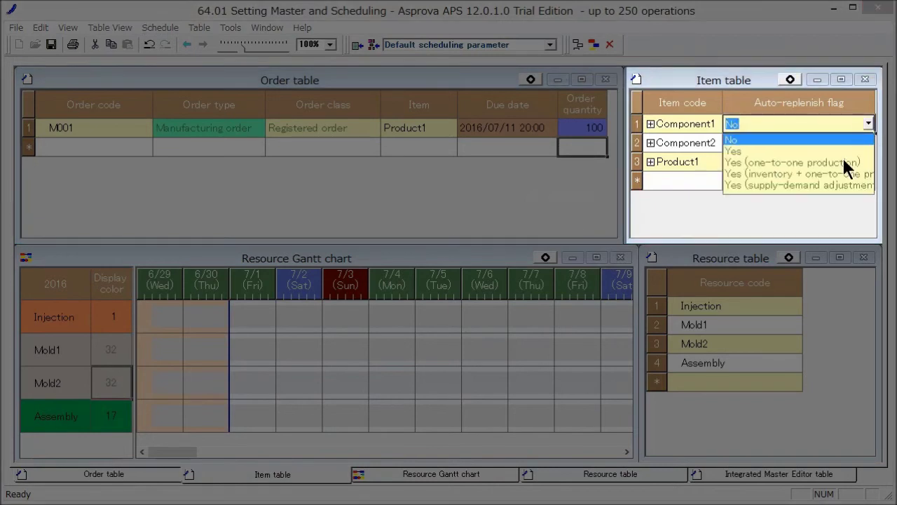
pyautogui.click(843, 162)
pyautogui.click(846, 142)
pyautogui.click(867, 143)
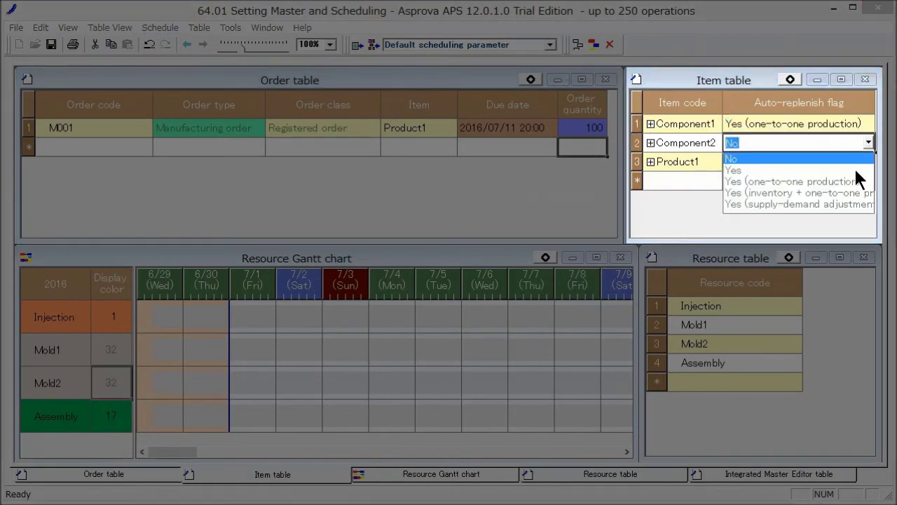
pyautogui.click(851, 180)
pyautogui.click(841, 179)
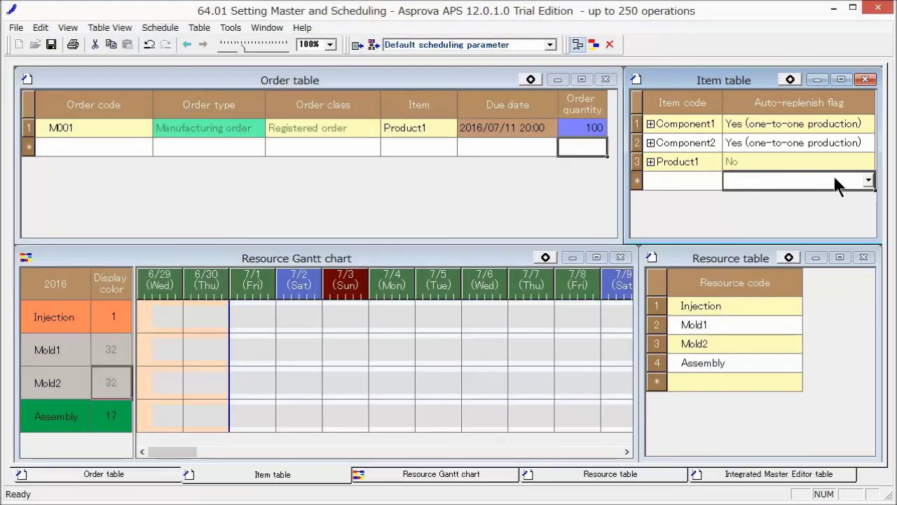
# Reschedule, view M001's pegging to component orders, then return to the Integrated Master Editor.
pyautogui.click(593, 44)
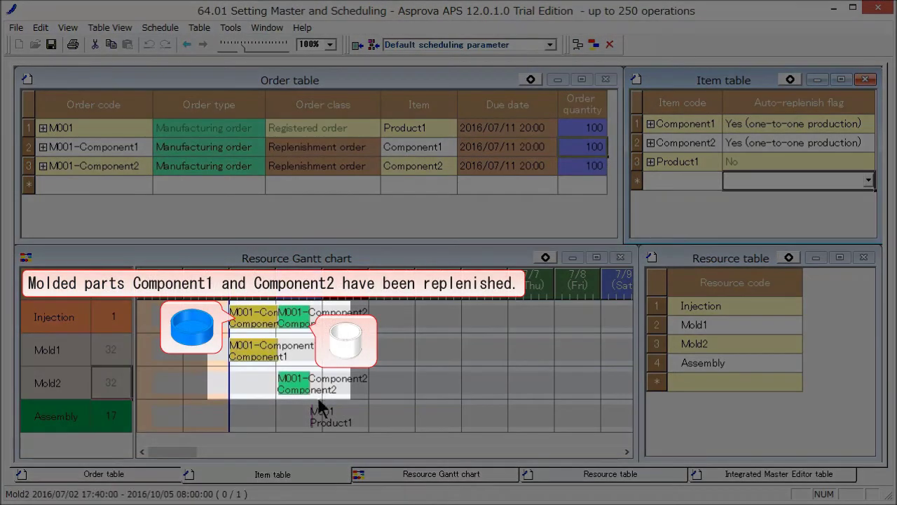
pyautogui.click(314, 411)
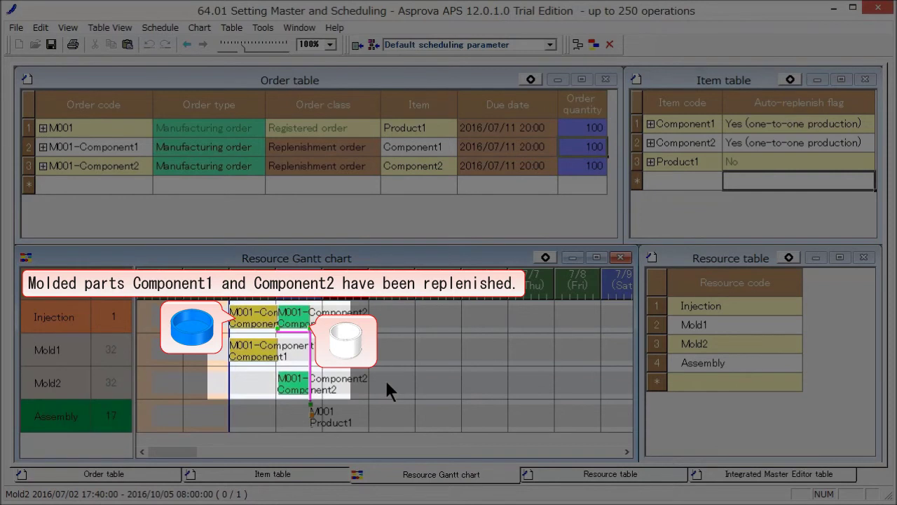
pyautogui.moveTo(319, 414)
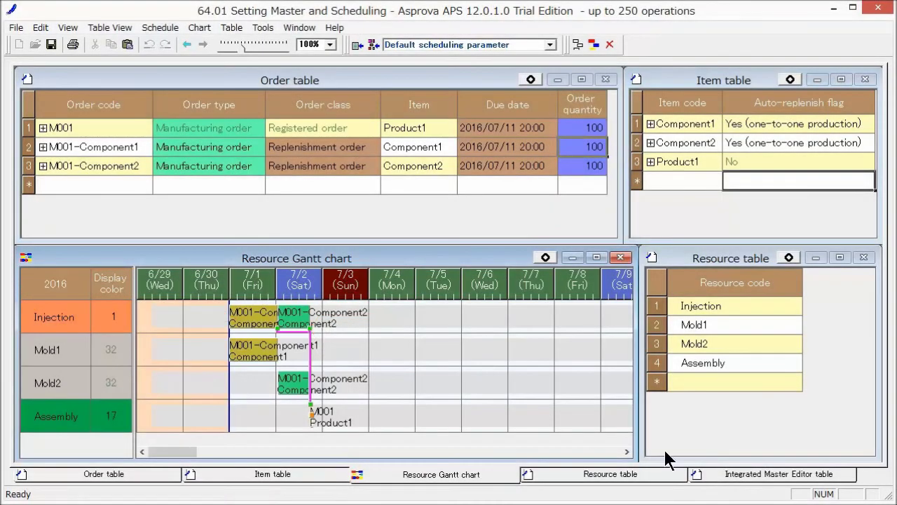
pyautogui.click(717, 479)
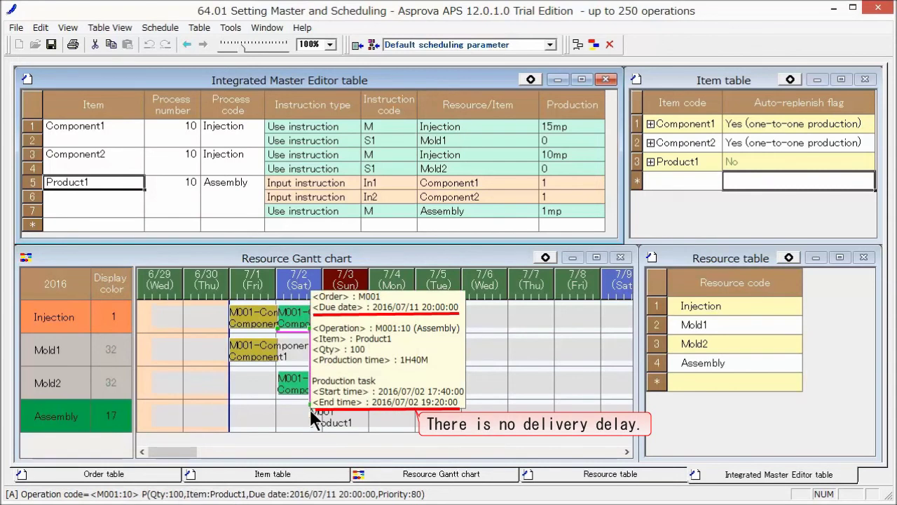
# Set order M001's quantity to 400 and reschedule so the component orders follow to 400.
pyautogui.click(165, 474)
pyautogui.click(561, 135)
pyautogui.write('4')
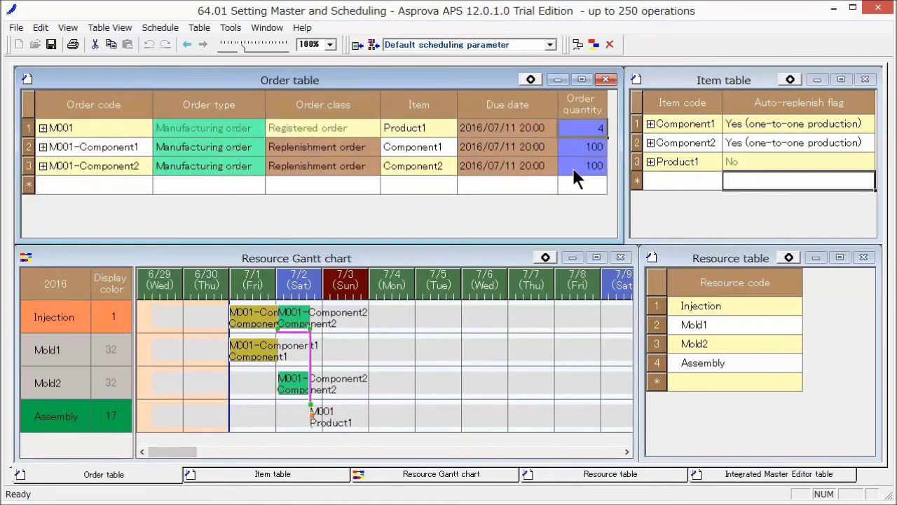
pyautogui.write('00')
pyautogui.click(573, 168)
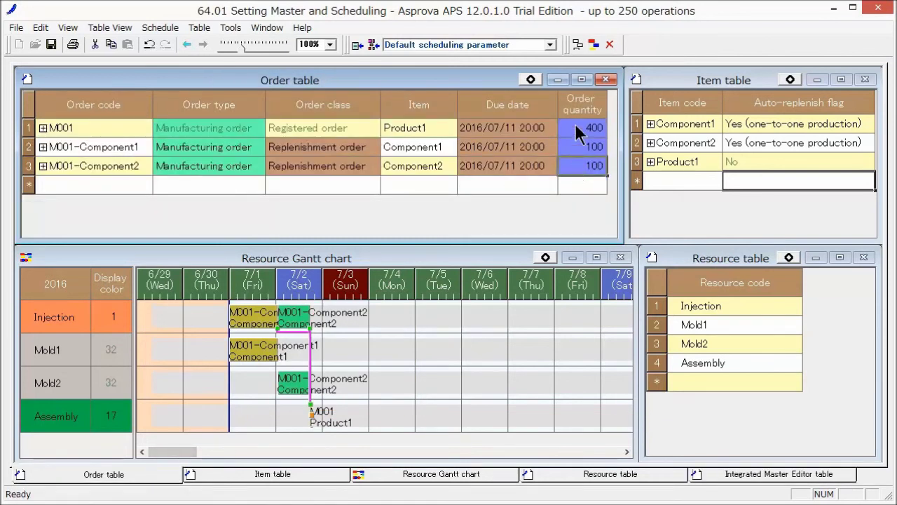
pyautogui.click(593, 46)
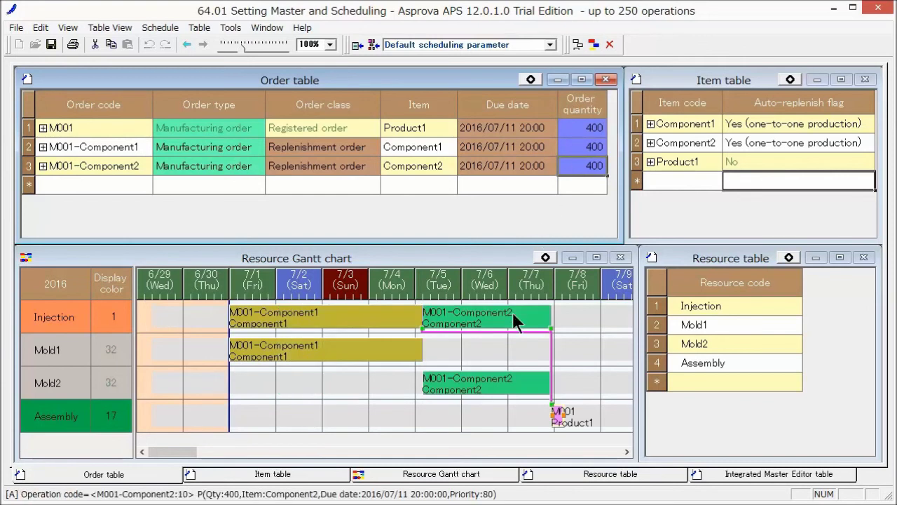